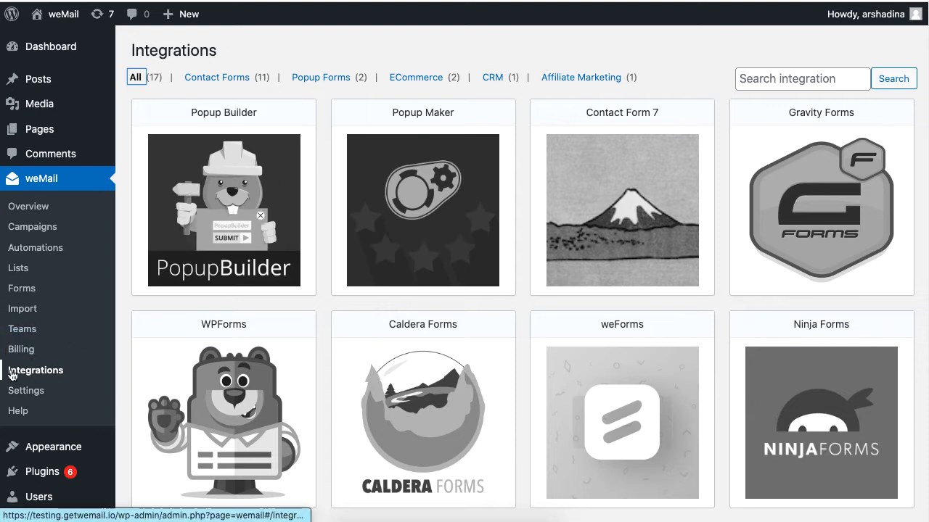
- Browse the integrations available for contact forms
{"action": "left_click", "coordinate": [233, 83]}
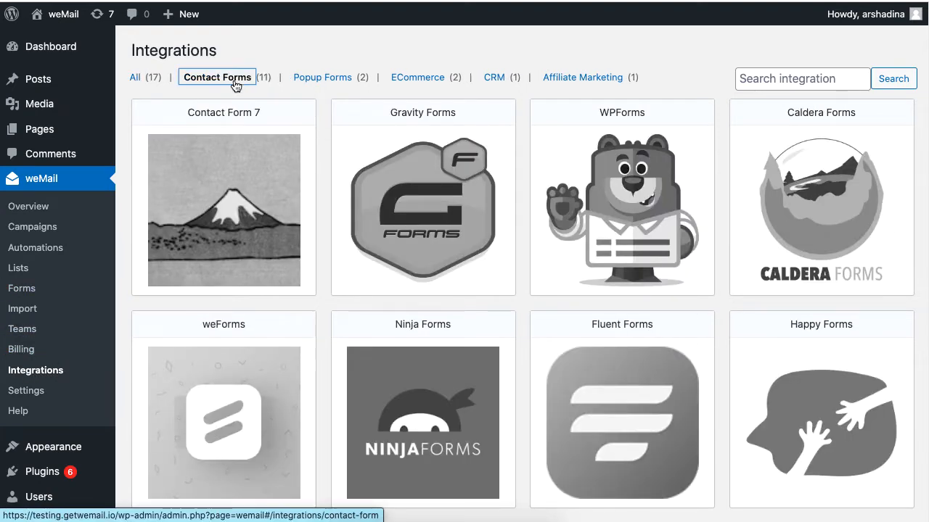
{"action": "scroll", "coordinate": [226, 200], "scroll_direction": "down", "scroll_amount": 5}
{"action": "scroll", "coordinate": [226, 200], "scroll_direction": "up", "scroll_amount": 5}
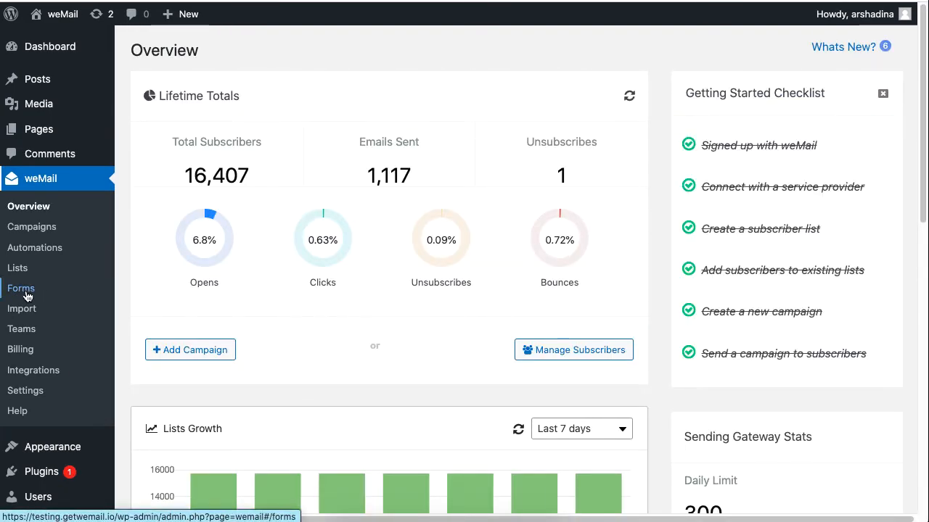
- Start a new optin form from the weMail forms overview
{"action": "left_click", "coordinate": [79, 294]}
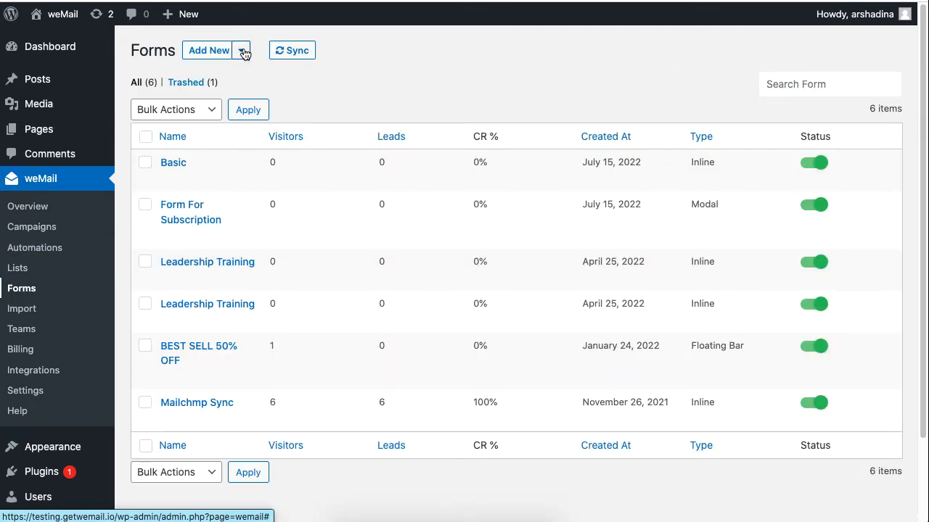
{"action": "left_click", "coordinate": [242, 53]}
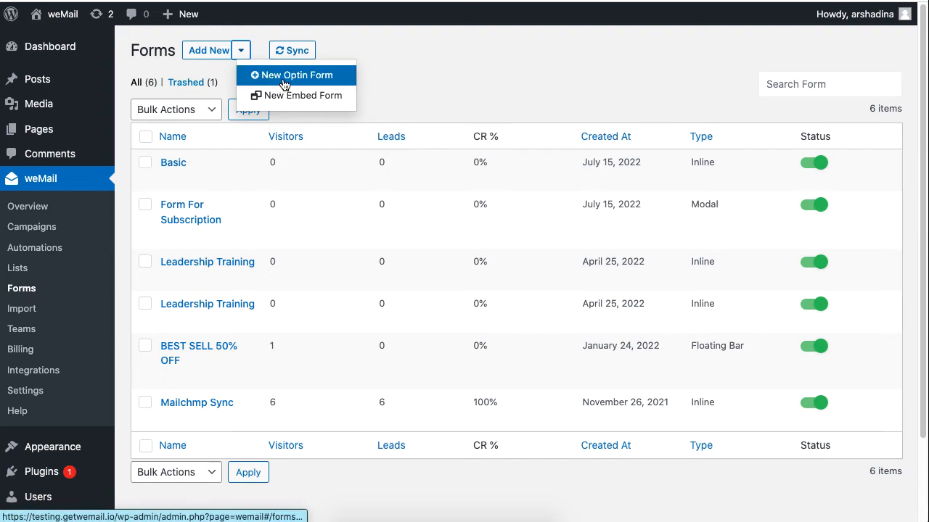
{"action": "left_click", "coordinate": [286, 82]}
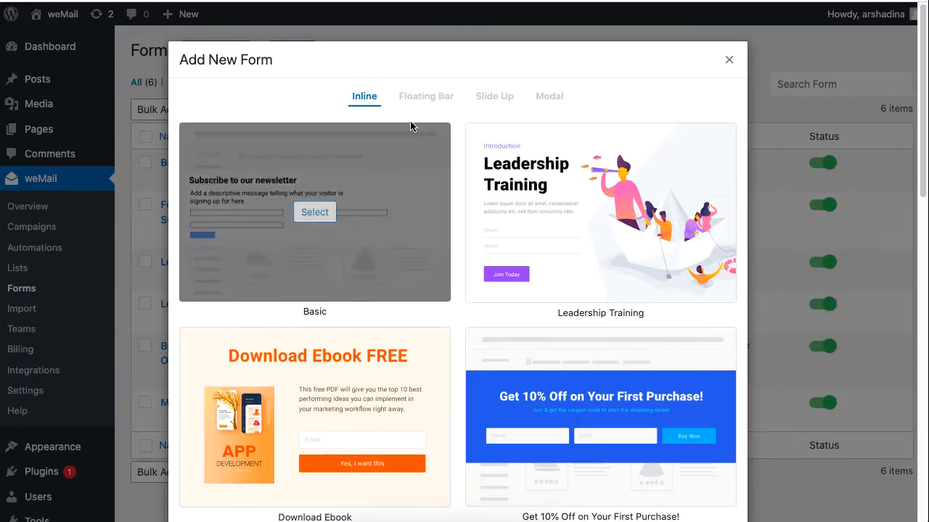
- Browse the Floating Bar, Slide Up and Modal form templates and return to the Inline ones
{"action": "left_click", "coordinate": [441, 102]}
{"action": "left_click", "coordinate": [508, 104]}
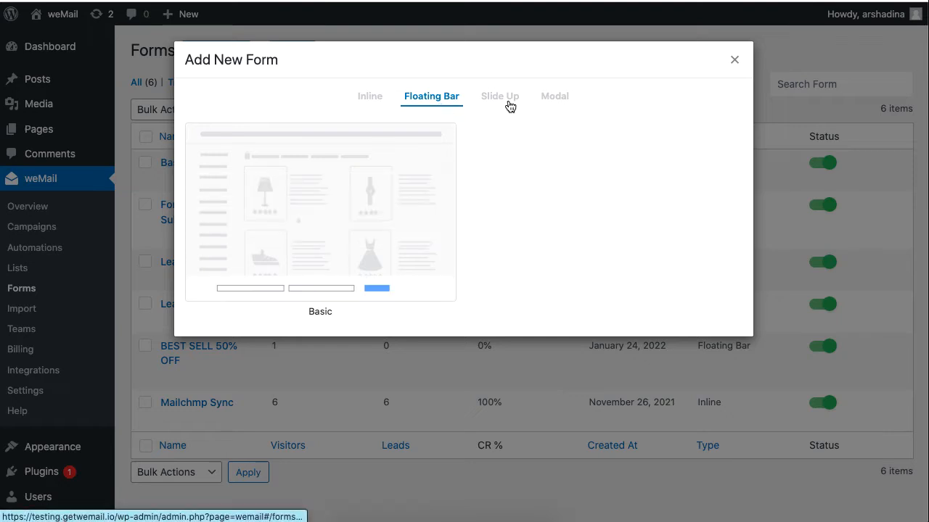
{"action": "left_click", "coordinate": [559, 102]}
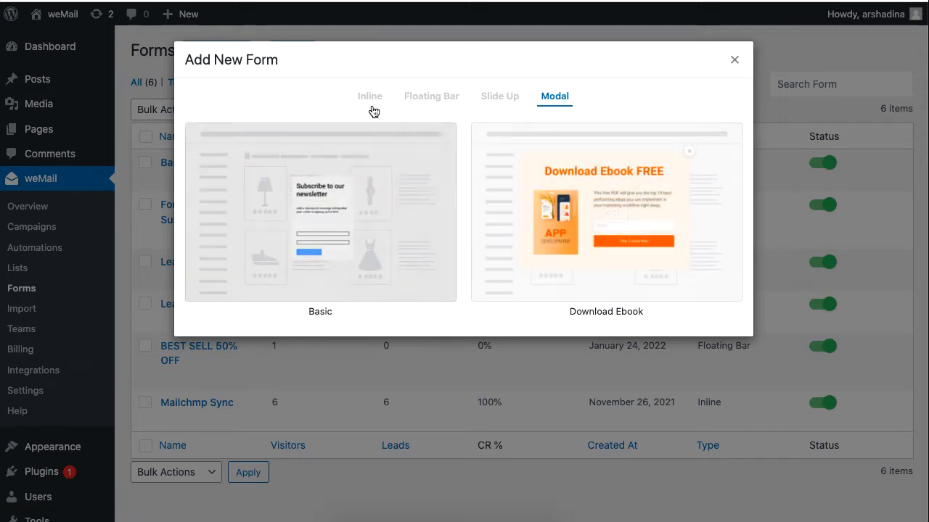
{"action": "left_click", "coordinate": [370, 100]}
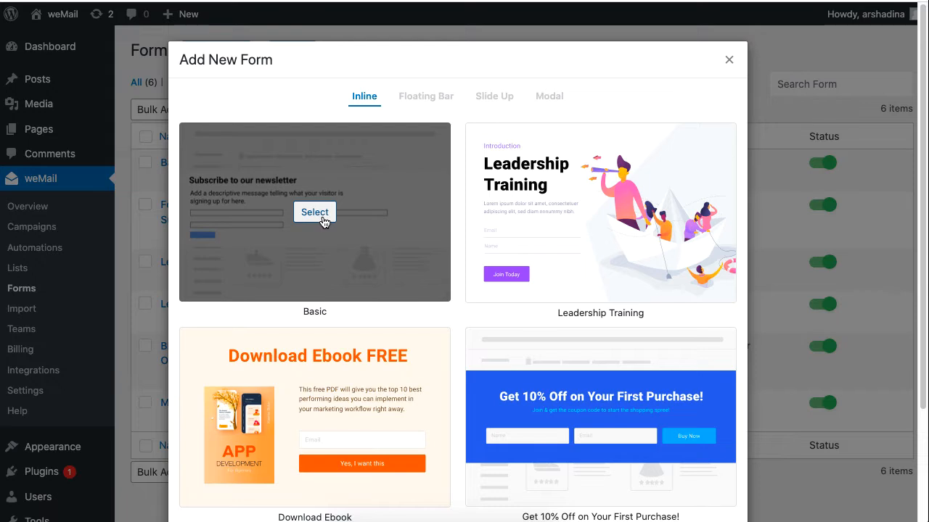
- Create a form from the Basic inline template, named Welcome and assigned to the Clearance Sale! list
{"action": "left_click", "coordinate": [322, 218]}
{"action": "type", "text": "W"}
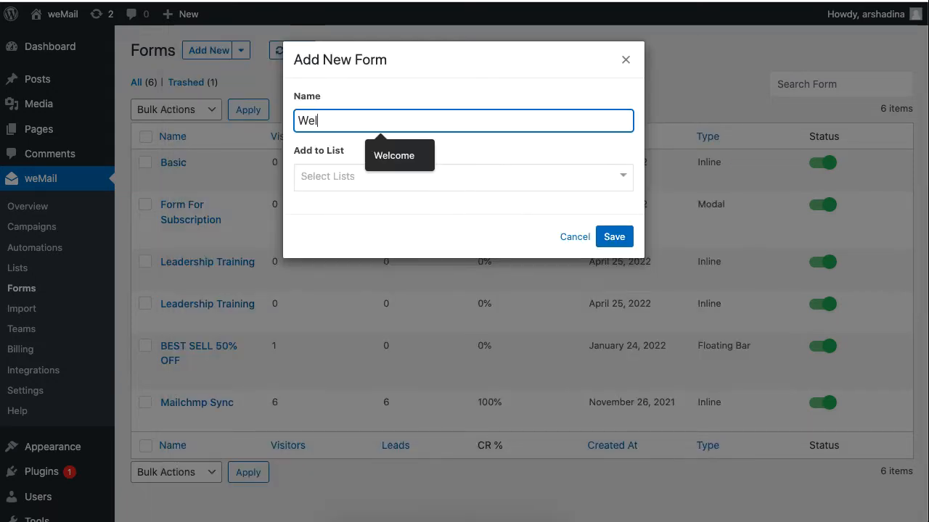
{"action": "type", "text": "el"}
{"action": "left_click", "coordinate": [394, 154]}
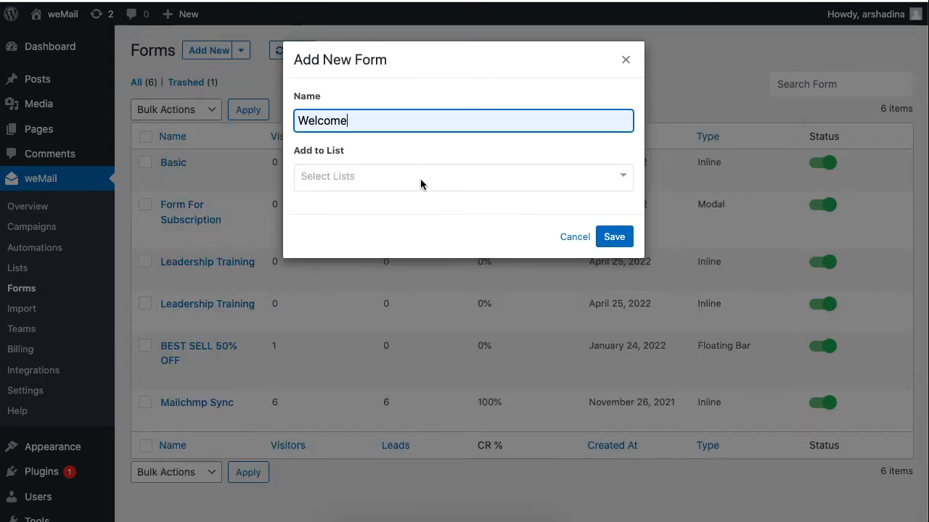
{"action": "left_click", "coordinate": [421, 181]}
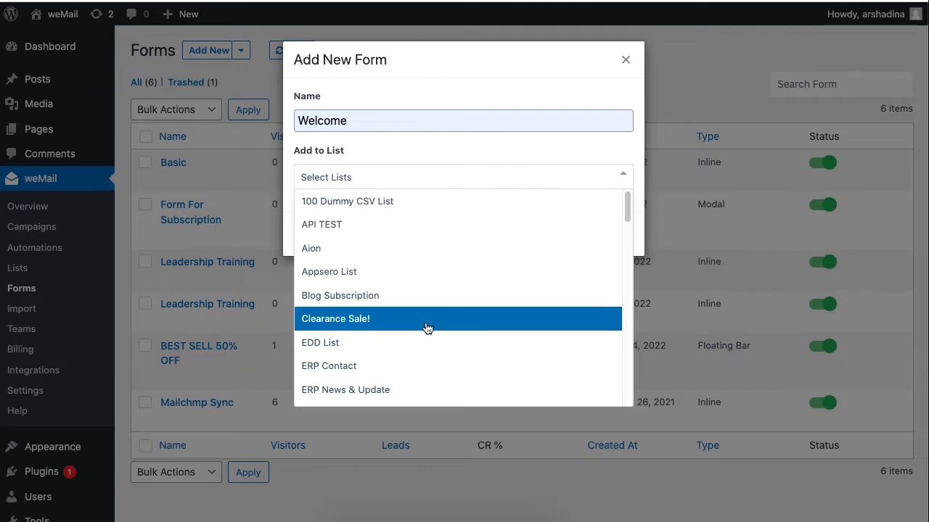
{"action": "left_click", "coordinate": [426, 327]}
{"action": "left_click", "coordinate": [629, 230]}
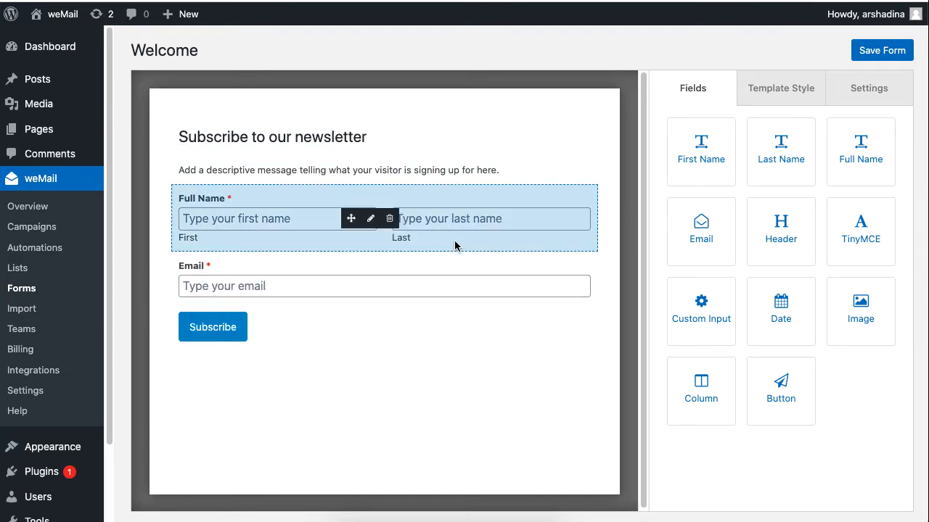
- Replace the description below the form heading with "Sign Up for Exclusive Sales!"
{"action": "mouse_move", "coordinate": [448, 172]}
{"action": "left_click", "coordinate": [371, 171]}
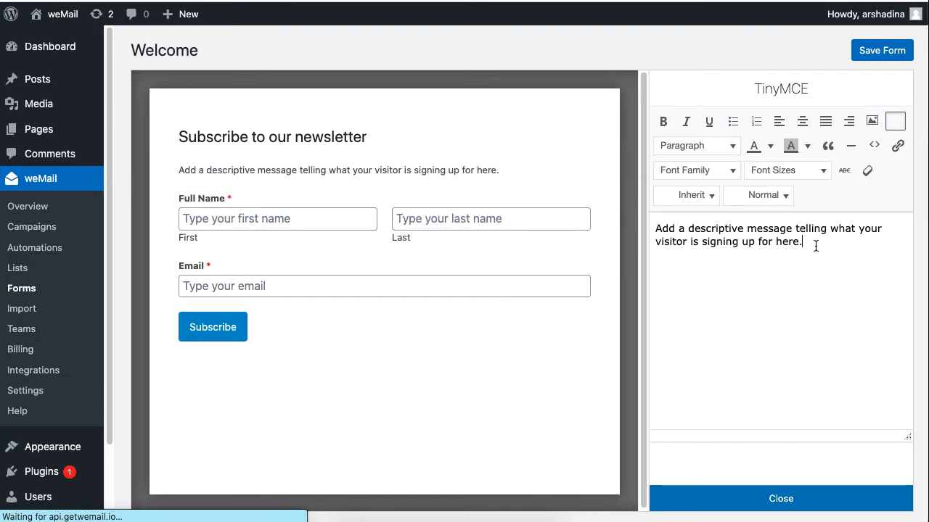
{"action": "left_click_drag", "start_coordinate": [815, 246], "coordinate": [623, 228]}
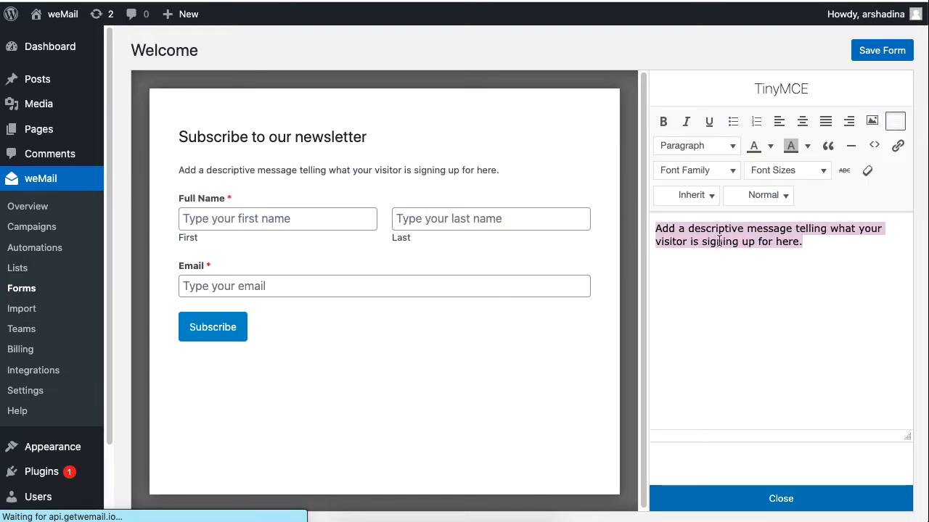
{"action": "type", "text": "Sign Up for Exclusive Sales!"}
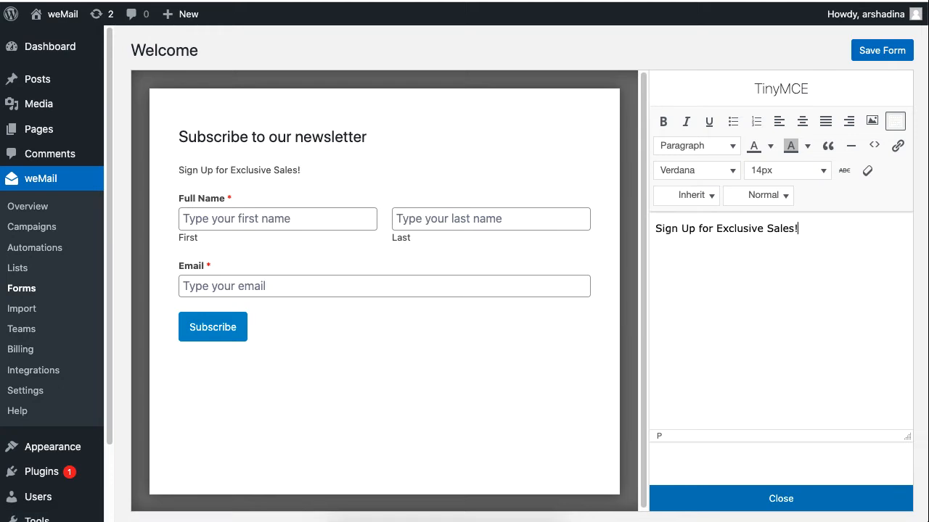
- Format the whole description text as italic, underlined and bold, and finish editing the text block
{"action": "triple_click", "coordinate": [721, 234]}
{"action": "left_click", "coordinate": [687, 122]}
{"action": "left_click", "coordinate": [709, 123]}
{"action": "left_click", "coordinate": [664, 122]}
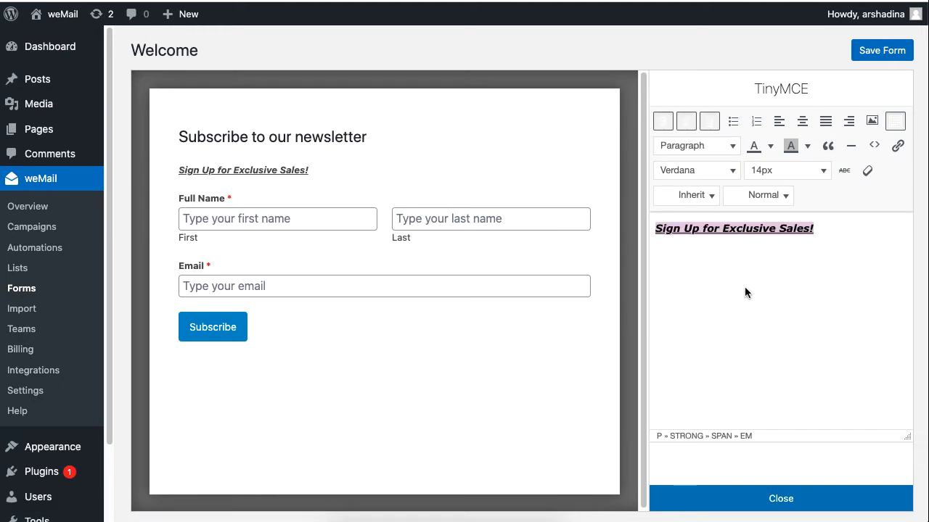
{"action": "left_click", "coordinate": [764, 498]}
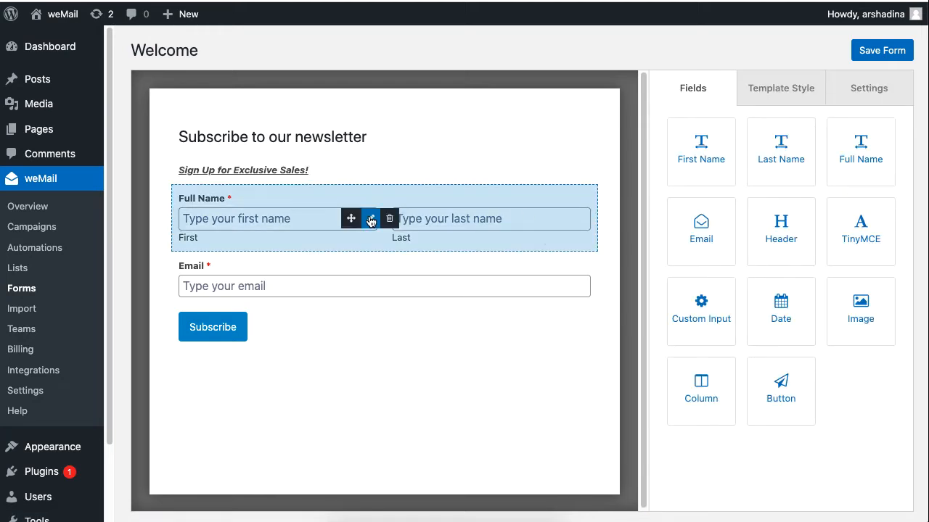
- Set the name field's format to a single Full Name input and leave its settings
{"action": "left_click", "coordinate": [370, 219]}
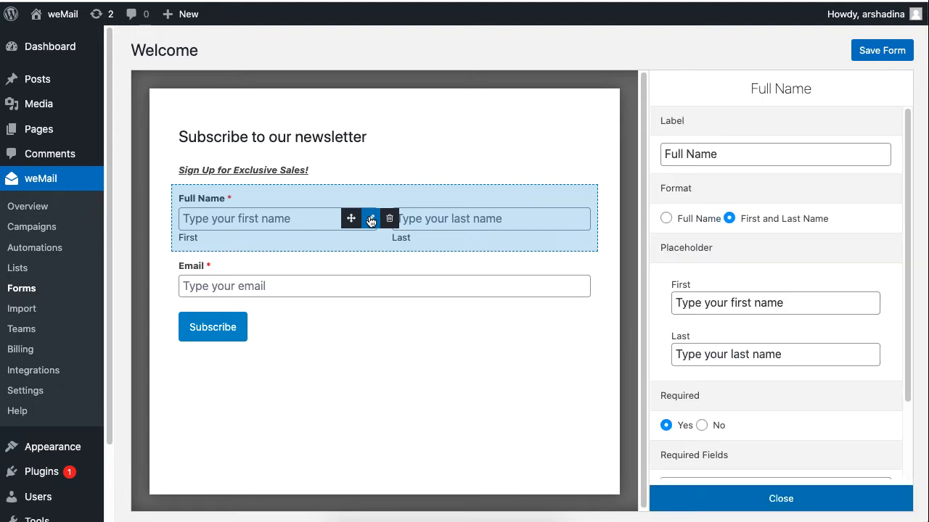
{"action": "left_click", "coordinate": [698, 219]}
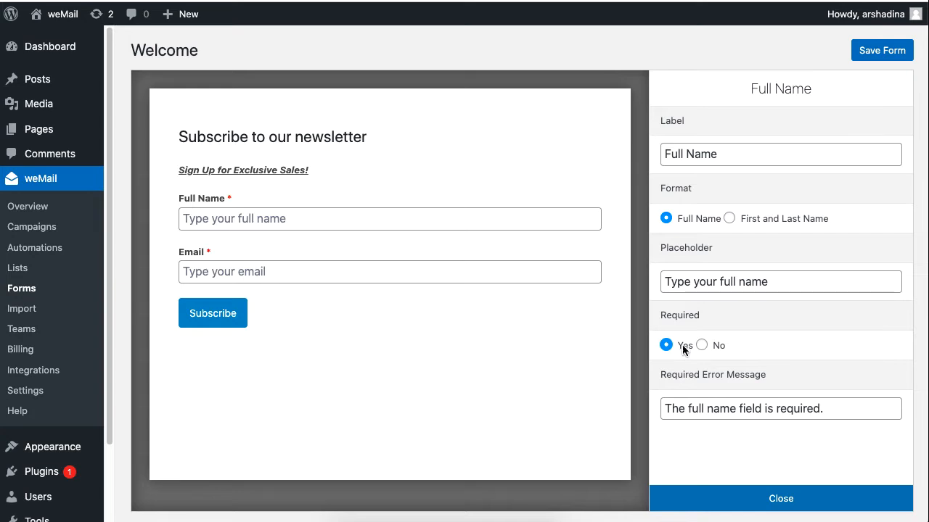
{"action": "left_click", "coordinate": [771, 497]}
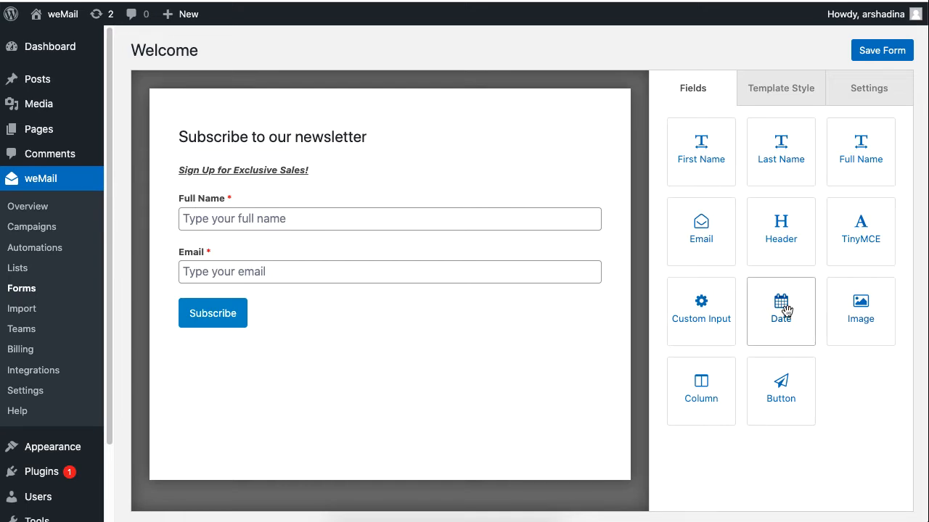
- Add a Date field below Email and an Image block between it and the Subscribe button
{"action": "left_click_drag", "start_coordinate": [785, 309], "coordinate": [342, 313]}
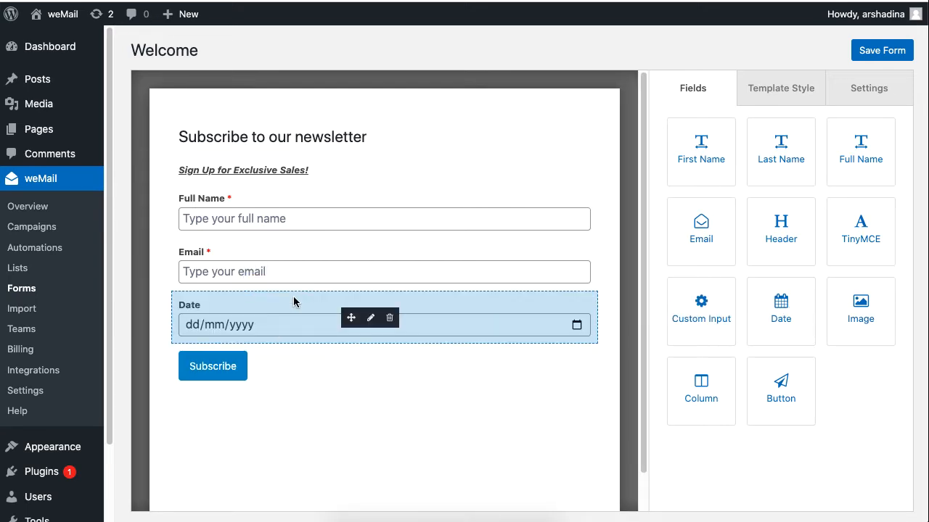
{"action": "left_click_drag", "start_coordinate": [854, 305], "coordinate": [379, 367]}
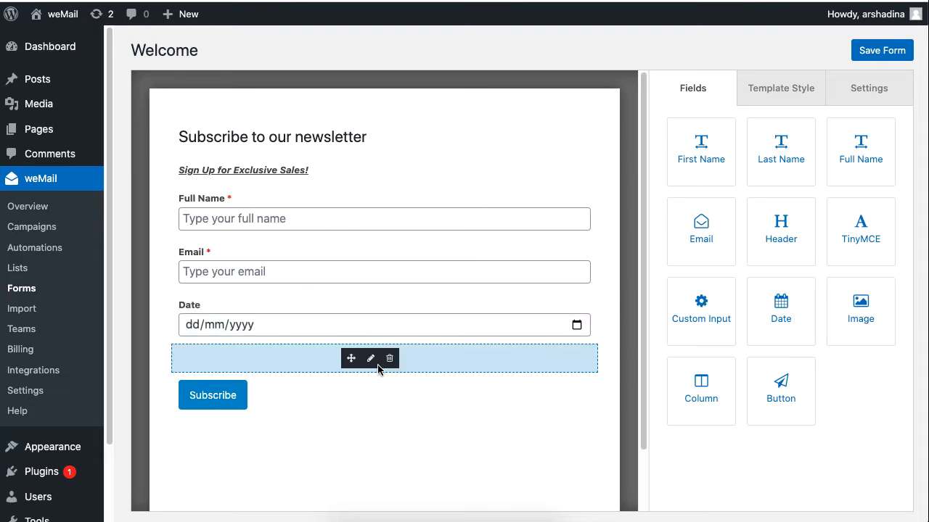
- Insert weDevs-color-logo from the media library into the image block and set its max width to 17%
{"action": "left_click", "coordinate": [372, 361]}
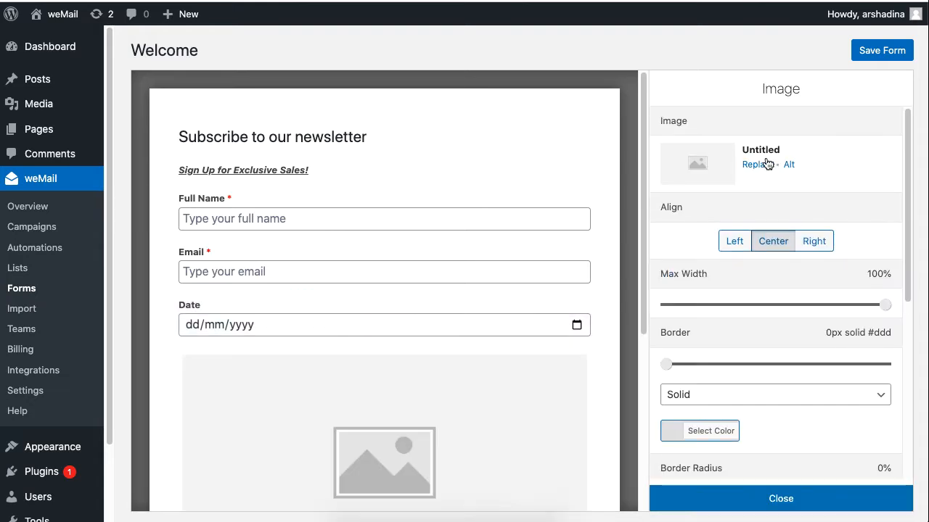
{"action": "left_click", "coordinate": [765, 165]}
{"action": "left_click", "coordinate": [403, 192]}
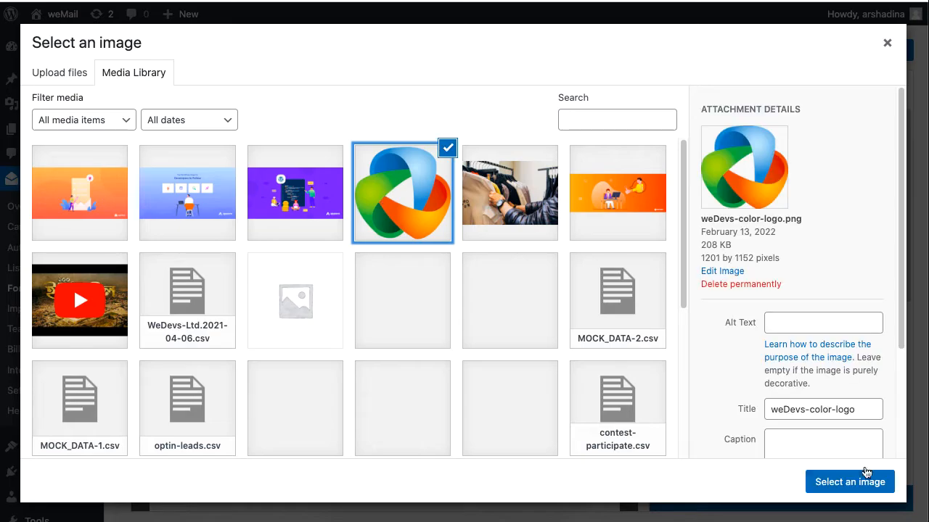
{"action": "left_click", "coordinate": [862, 481]}
{"action": "left_click_drag", "start_coordinate": [884, 335], "coordinate": [703, 342]}
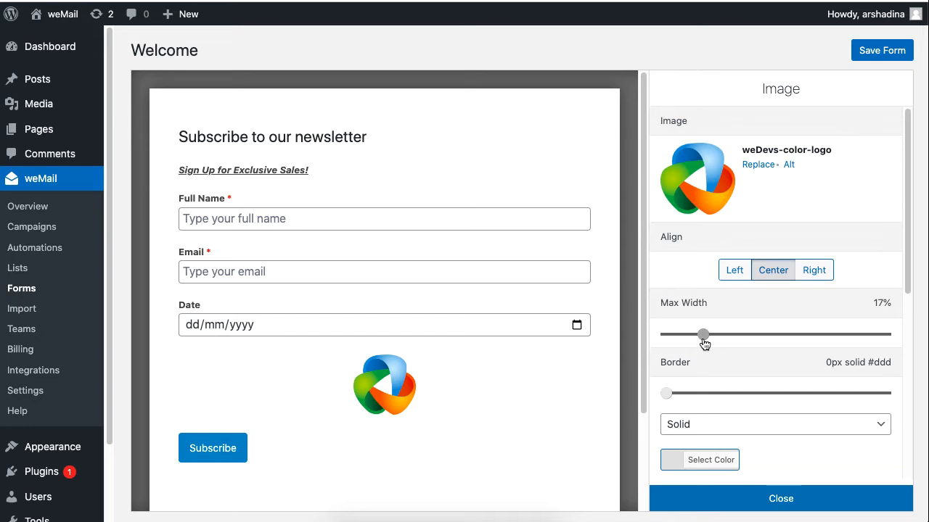
- Save the form and leave the image settings
{"action": "left_click", "coordinate": [876, 52]}
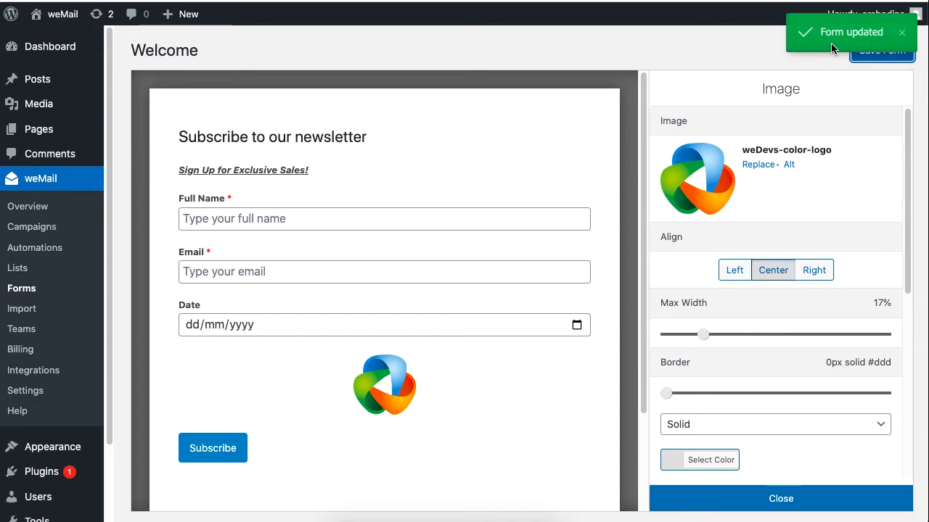
{"action": "left_click", "coordinate": [889, 51]}
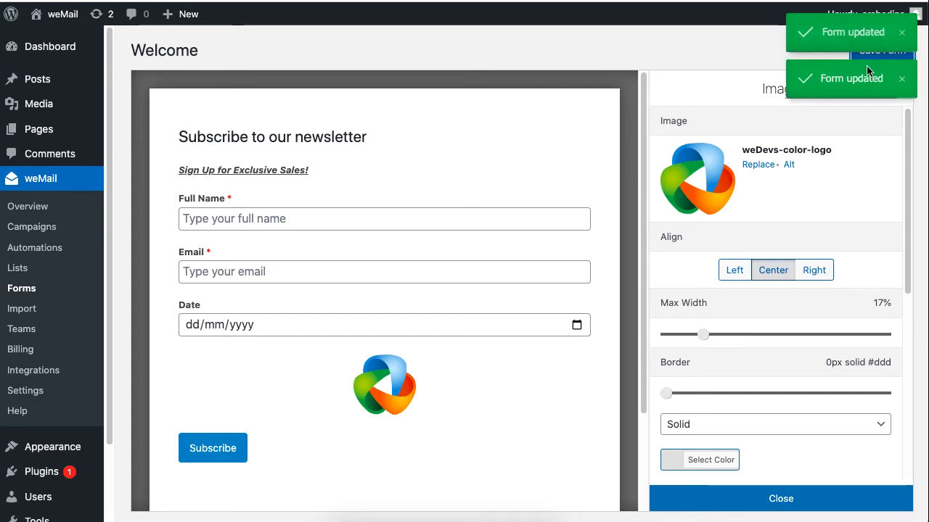
{"action": "left_click", "coordinate": [795, 500]}
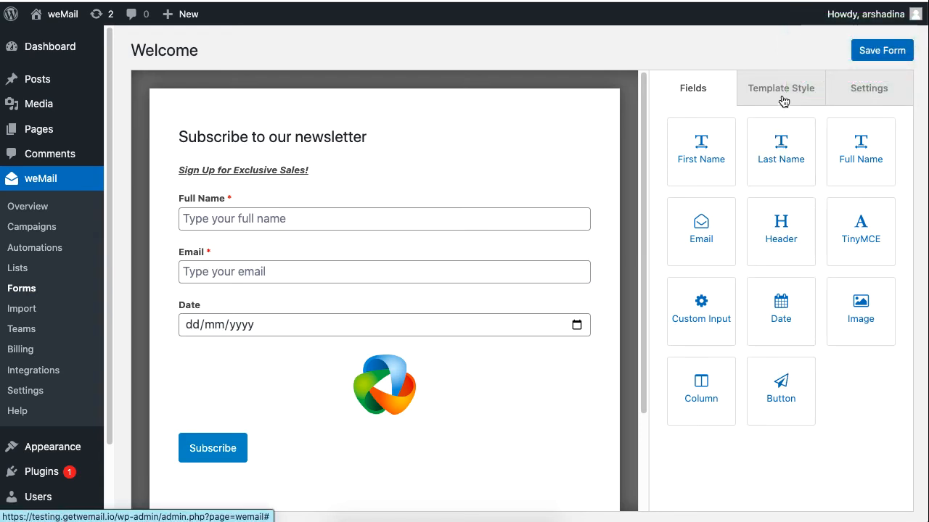
- Try the Floating Bar, Slide Up and Modal form styles and return the form to Inline
{"action": "left_click", "coordinate": [782, 90]}
{"action": "left_click", "coordinate": [763, 201]}
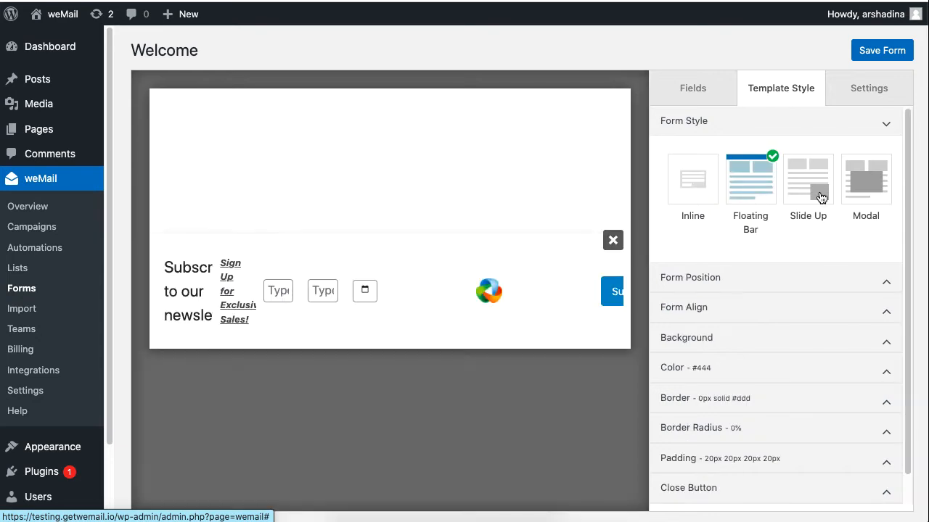
{"action": "left_click", "coordinate": [820, 198]}
{"action": "left_click", "coordinate": [868, 196]}
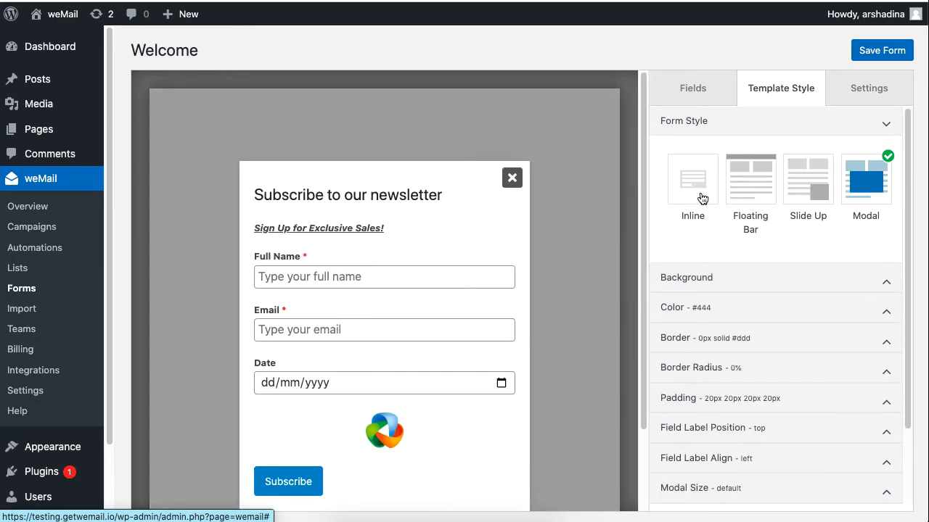
{"action": "left_click", "coordinate": [686, 196]}
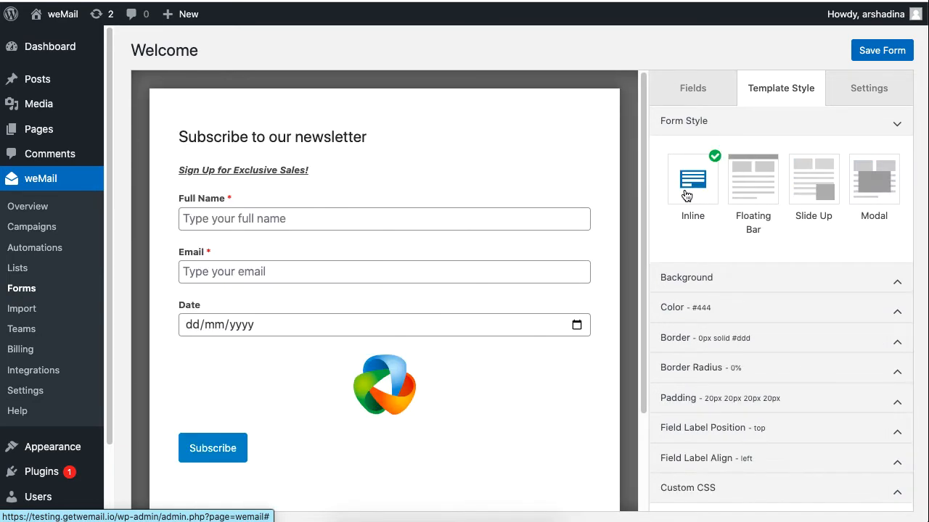
- Give the form a blue-to-teal gradient background and tilt the gradient to a diagonal angle
{"action": "left_click", "coordinate": [708, 282]}
{"action": "left_click", "coordinate": [770, 190]}
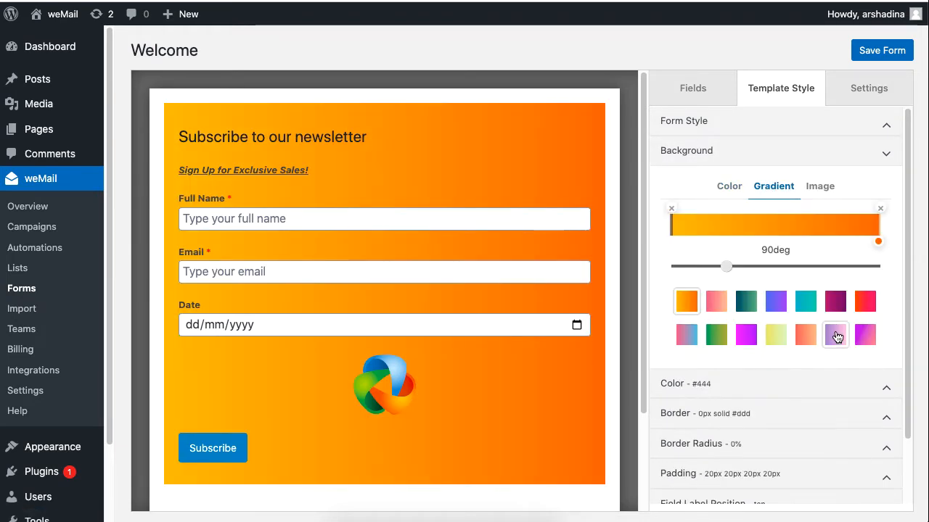
{"action": "left_click", "coordinate": [835, 336]}
{"action": "left_click", "coordinate": [807, 302]}
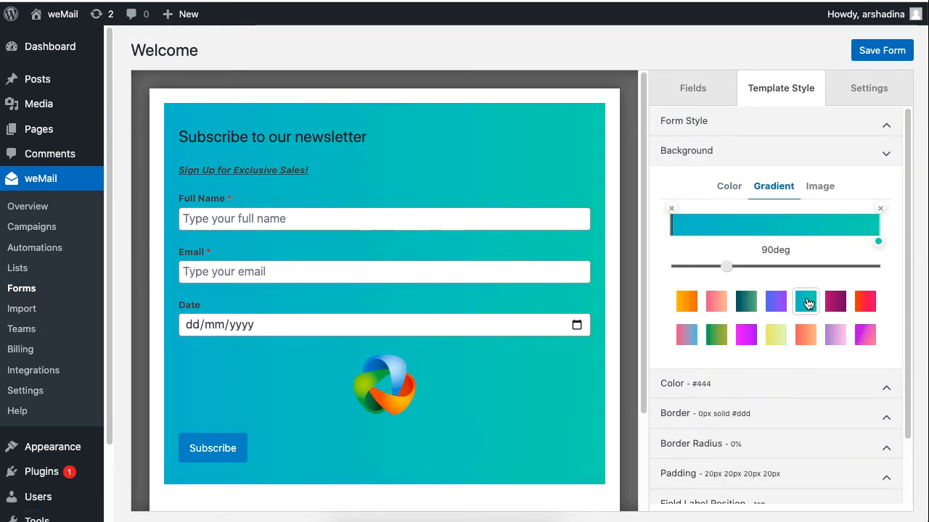
{"action": "left_click_drag", "start_coordinate": [726, 267], "coordinate": [749, 272]}
- Try red #E62323 as the form's text color, then clear the text color setting
{"action": "left_click", "coordinate": [765, 385]}
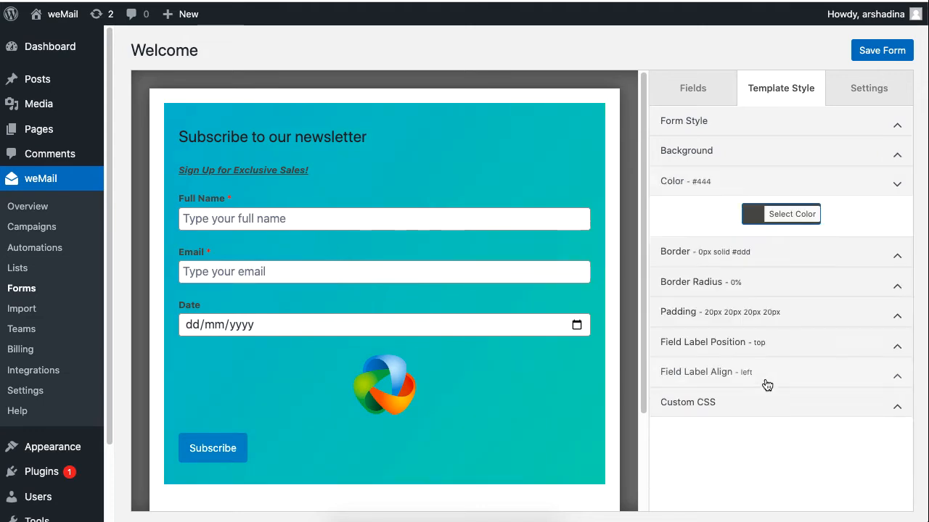
{"action": "left_click", "coordinate": [762, 214]}
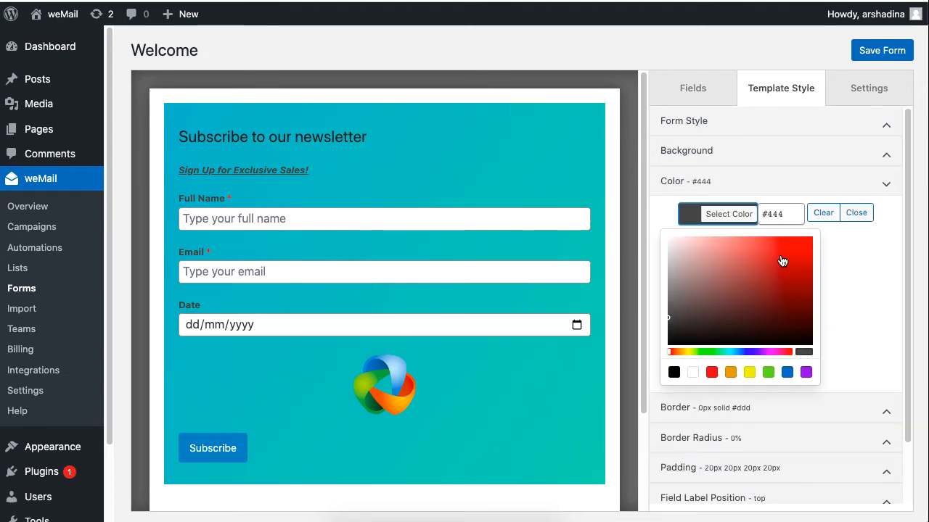
{"action": "left_click", "coordinate": [793, 254]}
{"action": "left_click_drag", "start_coordinate": [793, 253], "coordinate": [793, 251]}
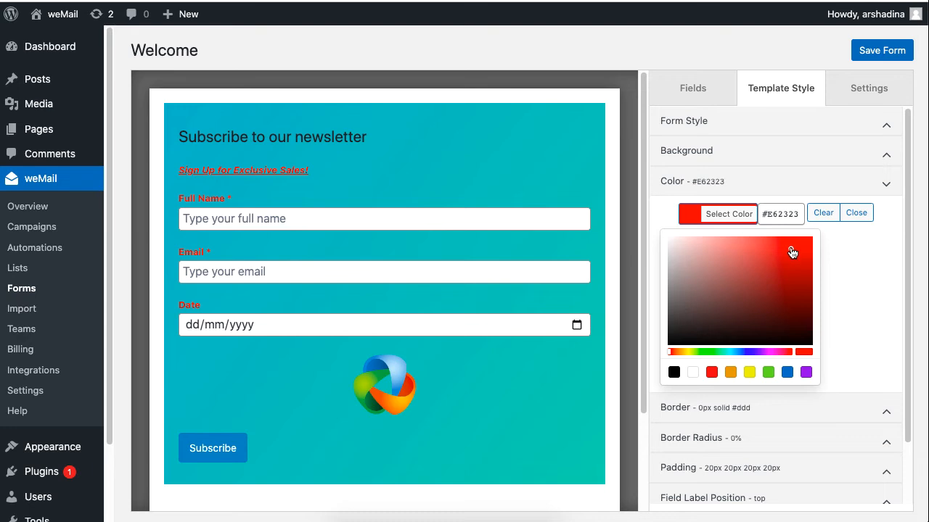
{"action": "left_click", "coordinate": [822, 215]}
{"action": "left_click", "coordinate": [851, 216]}
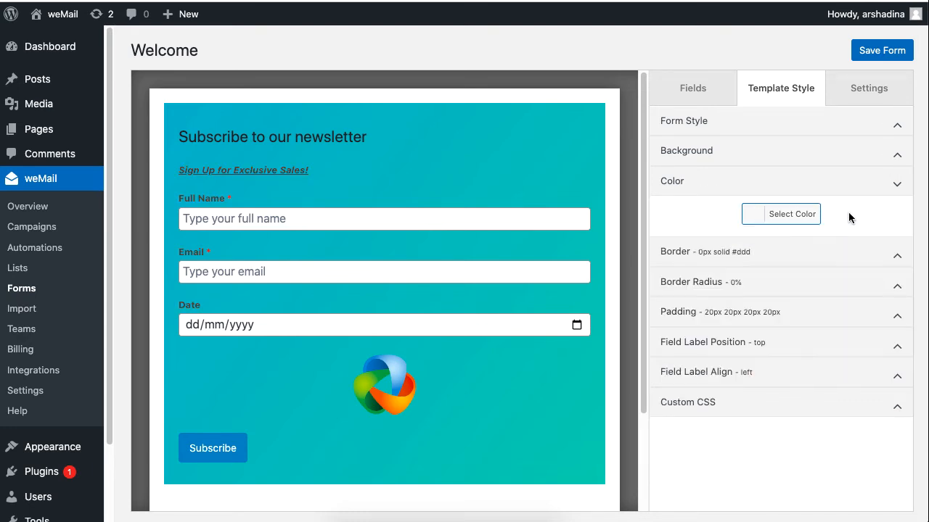
- Give the form a 10px solid border in light pink #F3BDBD with an 18px border radius
{"action": "left_click", "coordinate": [829, 251]}
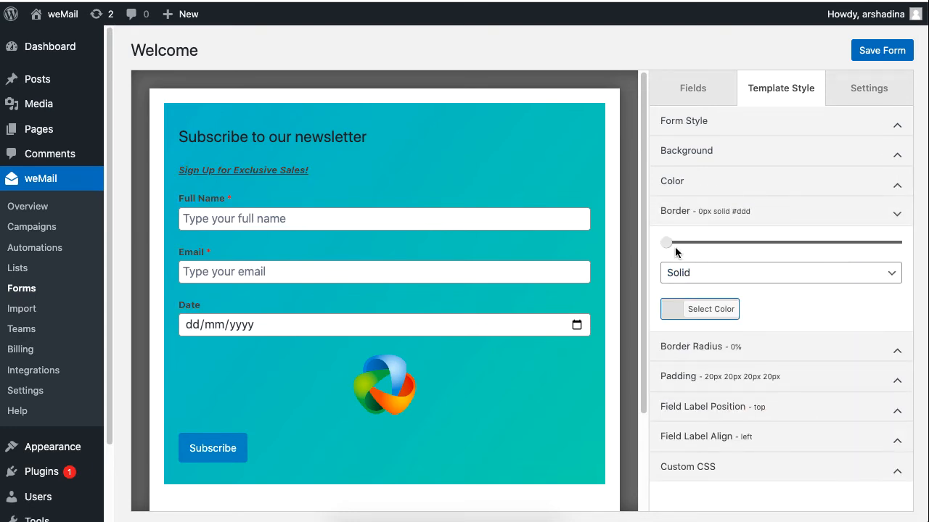
{"action": "left_click_drag", "start_coordinate": [669, 243], "coordinate": [690, 243]}
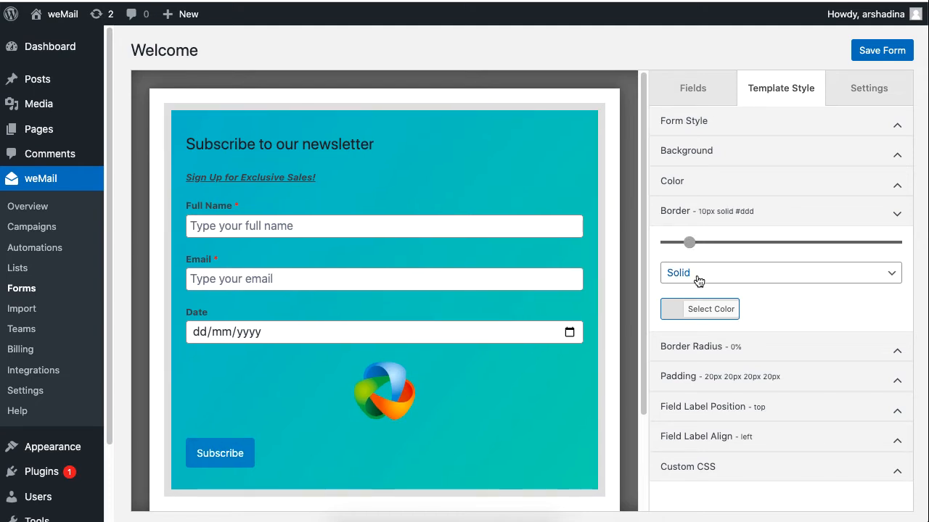
{"action": "left_click", "coordinate": [700, 310]}
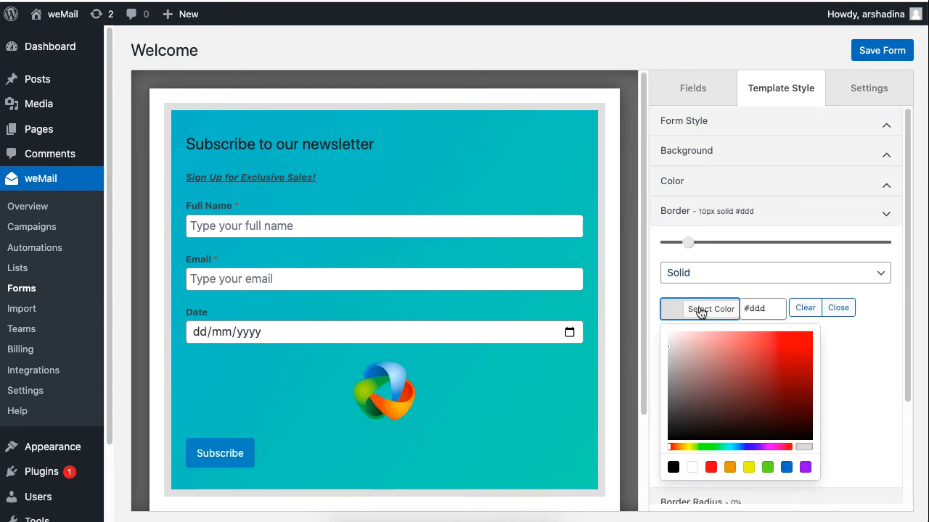
{"action": "left_click", "coordinate": [733, 340]}
{"action": "left_click_drag", "start_coordinate": [733, 340], "coordinate": [704, 342]}
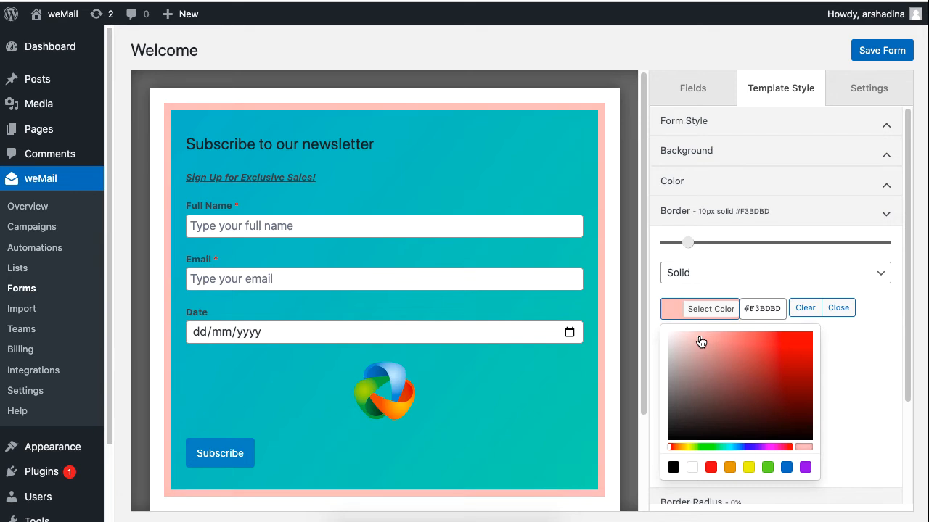
{"action": "left_click", "coordinate": [838, 310]}
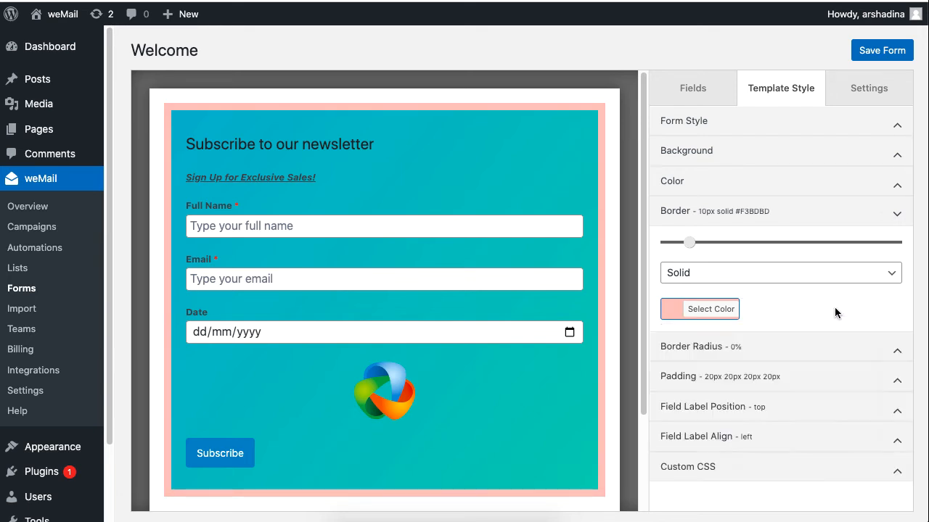
{"action": "left_click", "coordinate": [825, 343]}
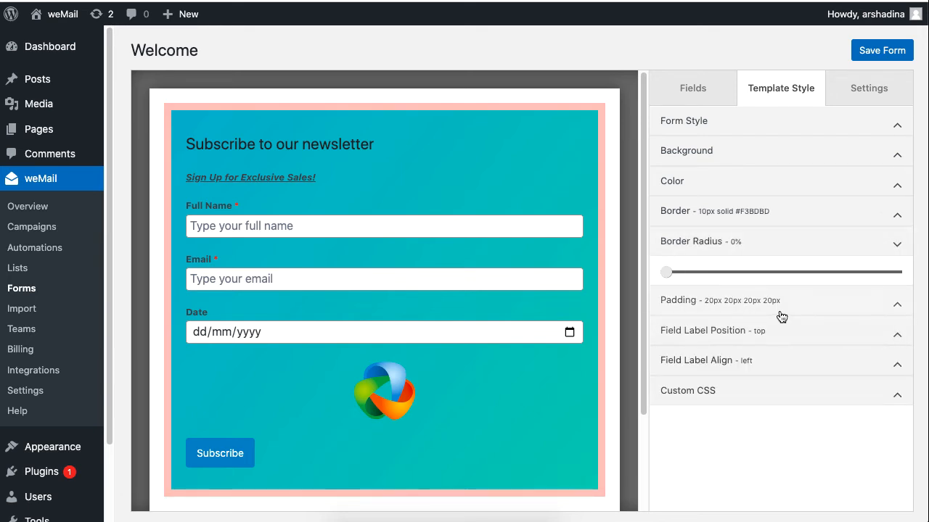
{"action": "left_click_drag", "start_coordinate": [666, 274], "coordinate": [708, 274]}
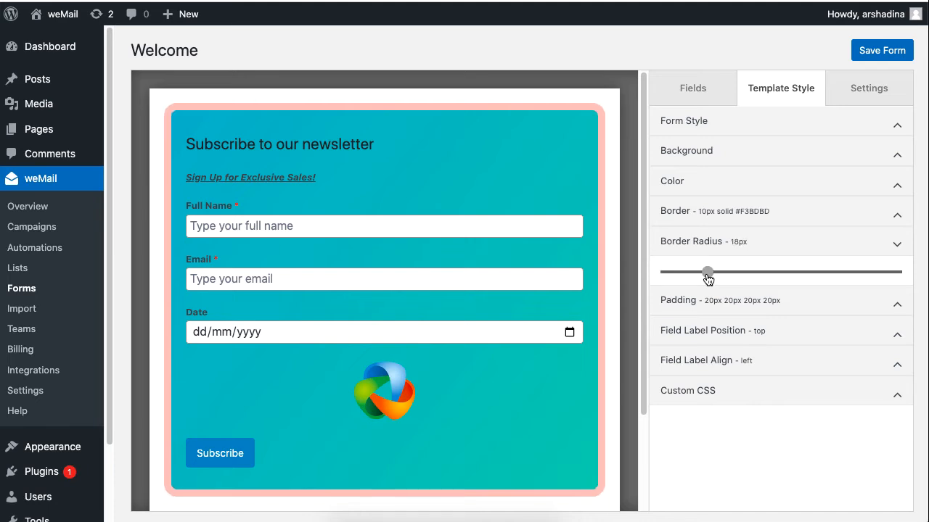
- Set the field label position to Left, try right label alignment and return the alignment to Left
{"action": "left_click", "coordinate": [762, 331]}
{"action": "left_click", "coordinate": [758, 334]}
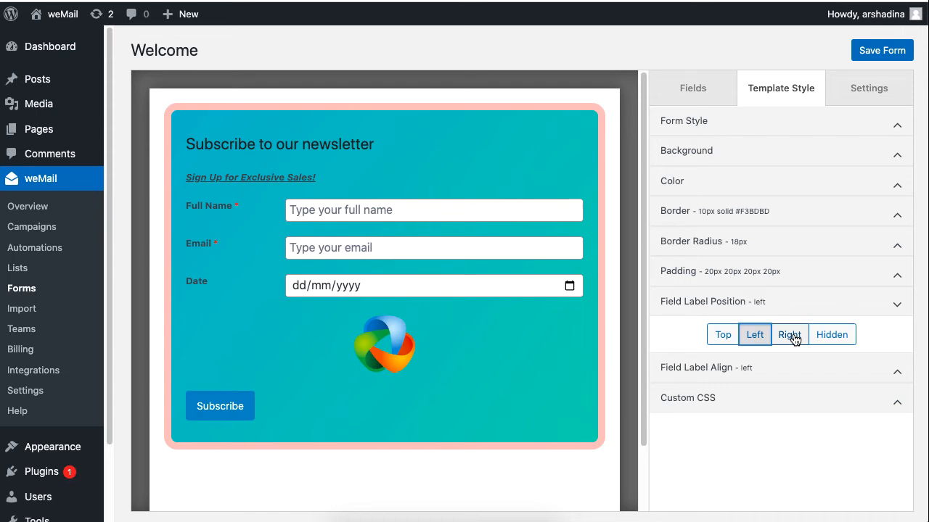
{"action": "left_click", "coordinate": [789, 369]}
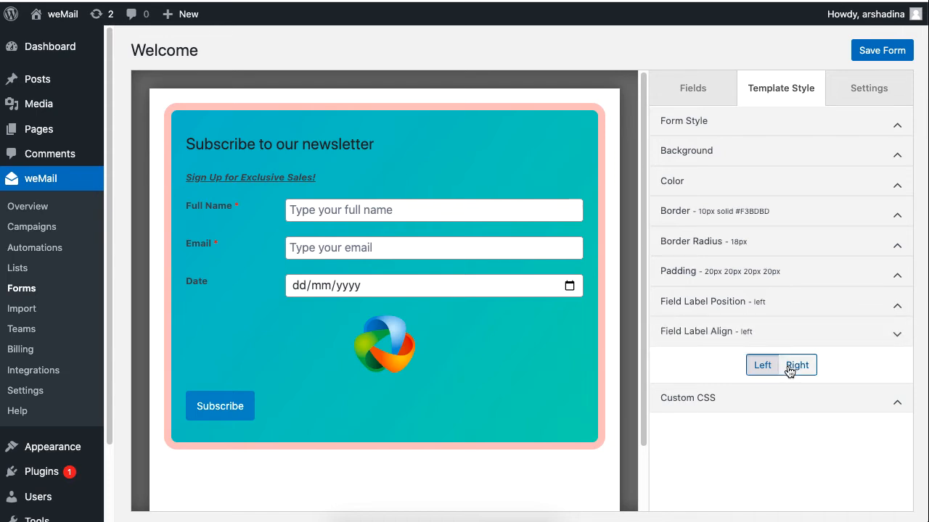
{"action": "left_click", "coordinate": [790, 368]}
{"action": "left_click", "coordinate": [758, 367]}
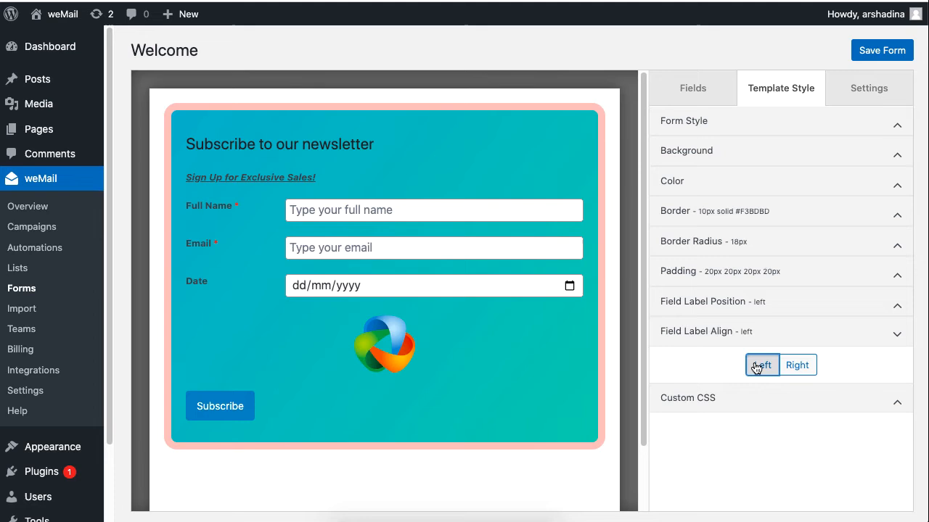
- Look over the Custom CSS editor in the template style options
{"action": "left_click", "coordinate": [742, 397]}
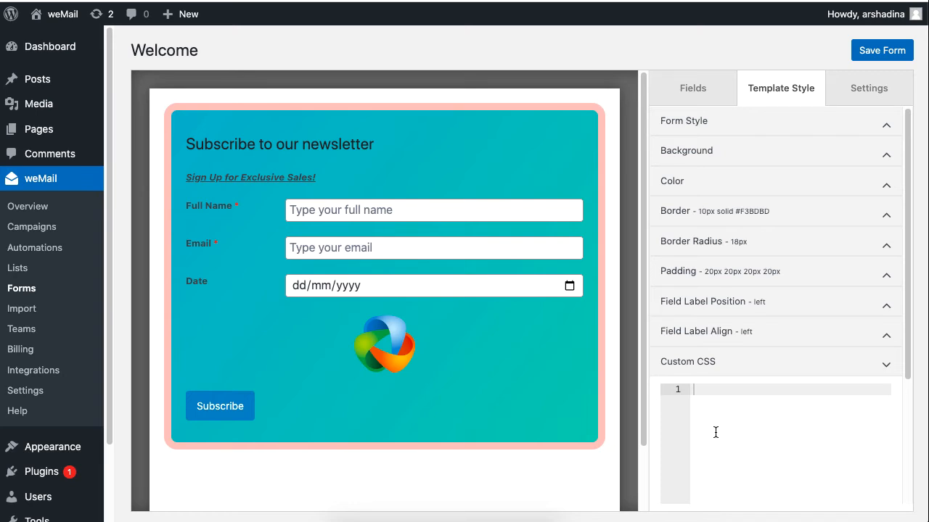
{"action": "scroll", "coordinate": [716, 433], "scroll_direction": "down", "scroll_amount": 5}
{"action": "scroll", "coordinate": [715, 433], "scroll_direction": "up", "scroll_amount": 5}
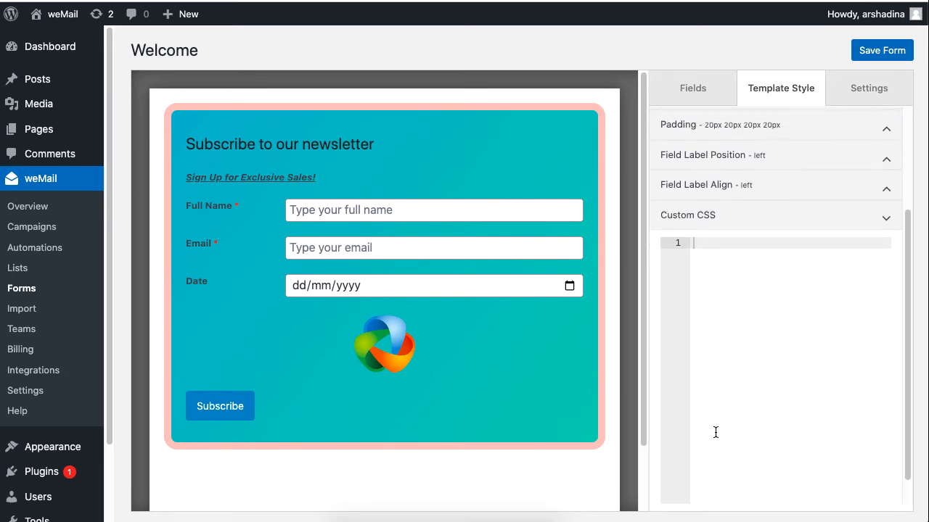
- Try the custom URL redirect on submit, return to Show Message and set the message to "Thanks for signing up!!!!"
{"action": "left_click", "coordinate": [886, 94]}
{"action": "left_click", "coordinate": [837, 188]}
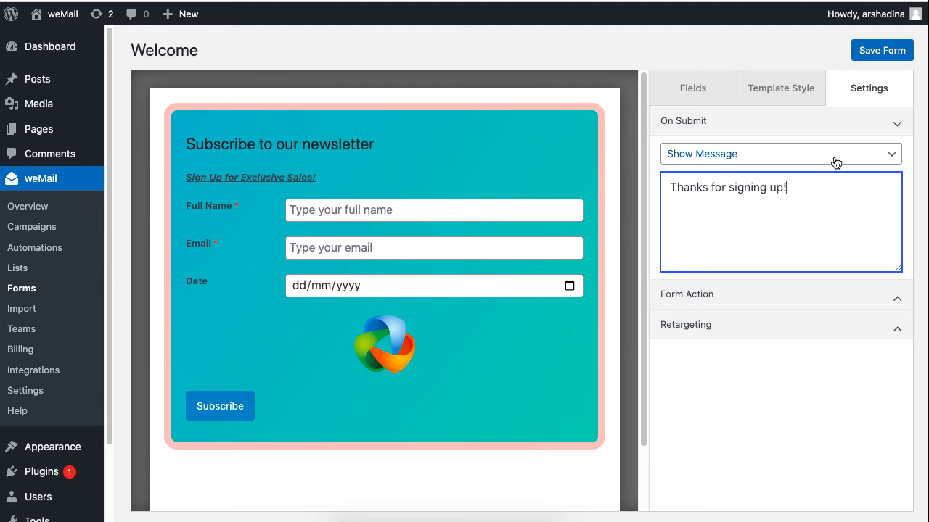
{"action": "left_click", "coordinate": [836, 156]}
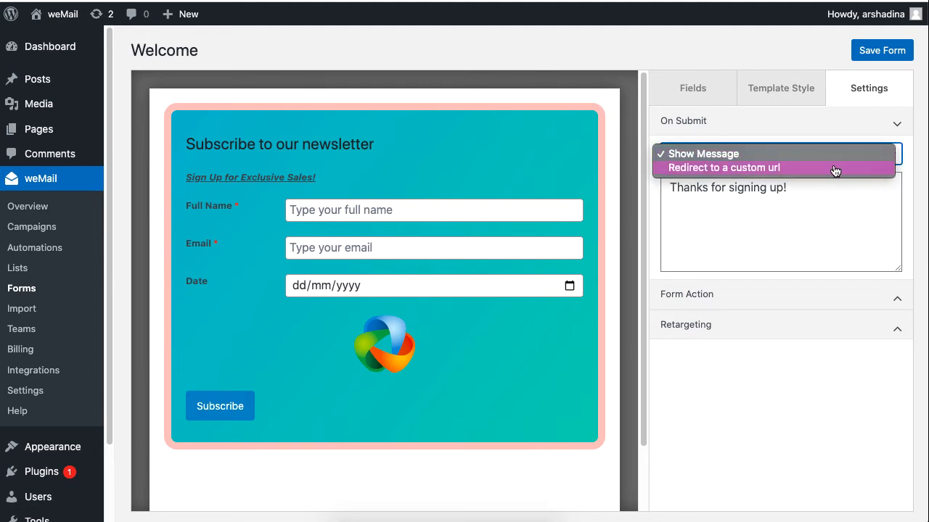
{"action": "left_click", "coordinate": [836, 169]}
{"action": "left_click", "coordinate": [832, 153]}
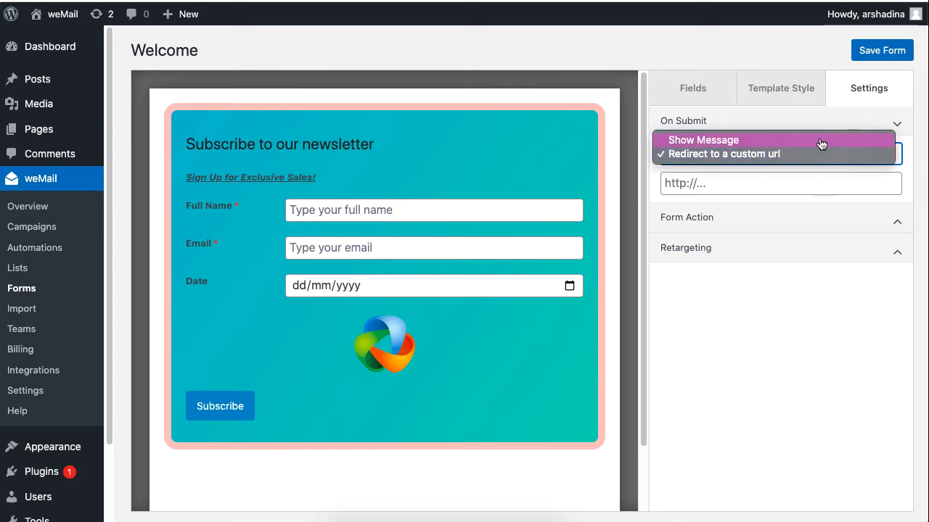
{"action": "left_click", "coordinate": [821, 143]}
{"action": "left_click", "coordinate": [820, 192]}
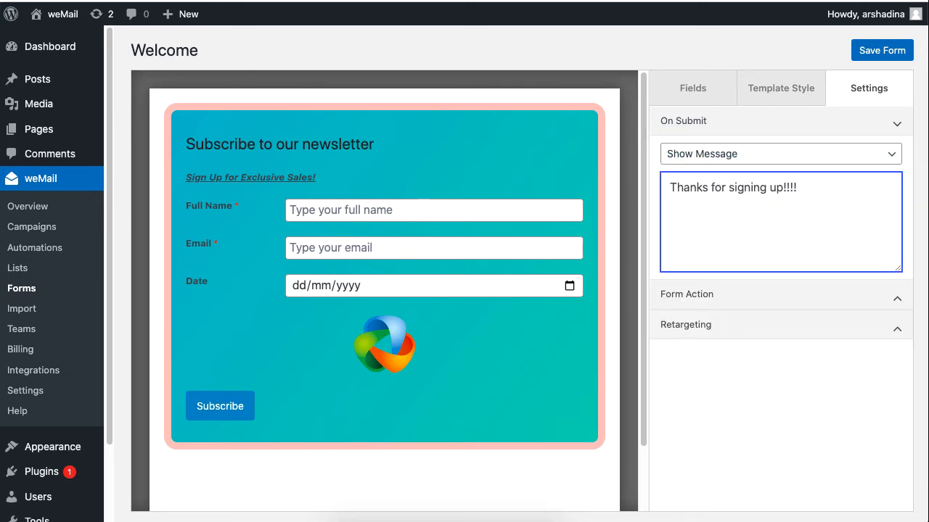
- Tag the form's subscribers with New Products in the form action settings
{"action": "left_click", "coordinate": [811, 298]}
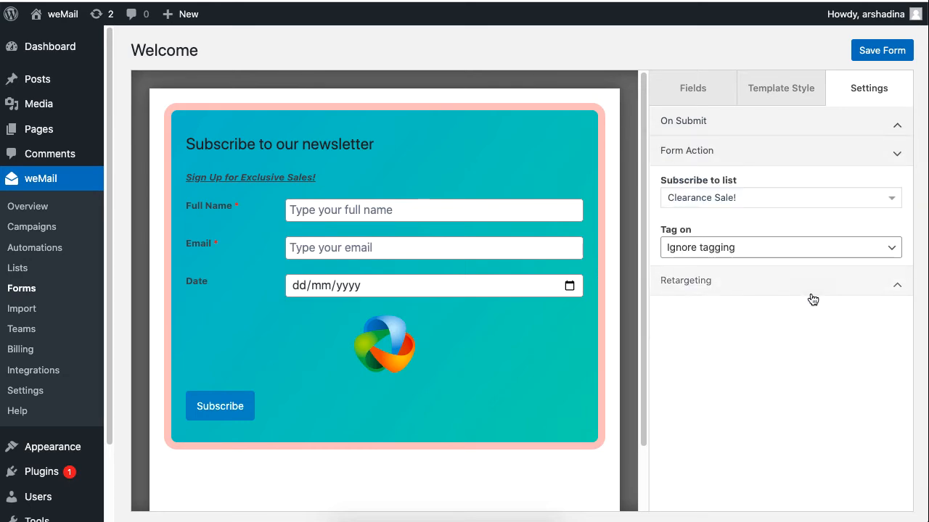
{"action": "left_click", "coordinate": [784, 246]}
{"action": "left_click", "coordinate": [732, 288]}
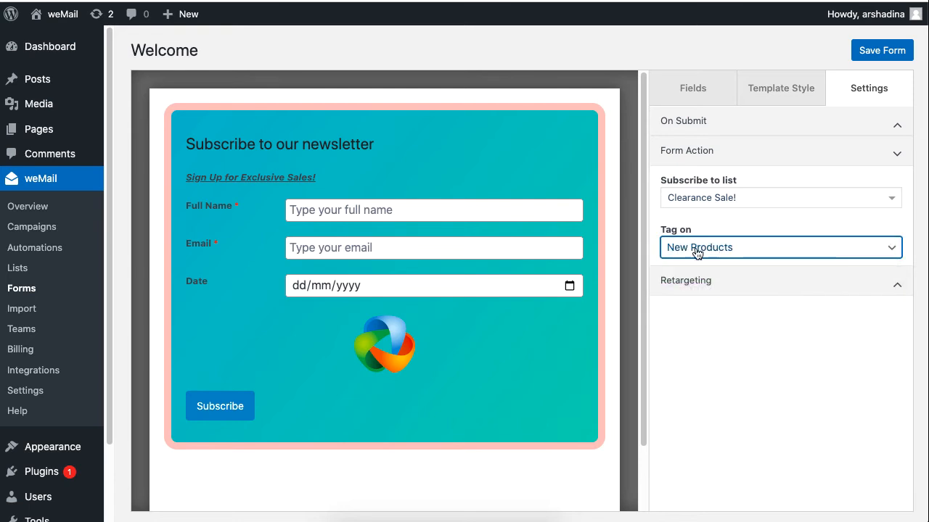
- Enable retargeting so that the form is not shown again for One Week once submitted
{"action": "left_click", "coordinate": [824, 283]}
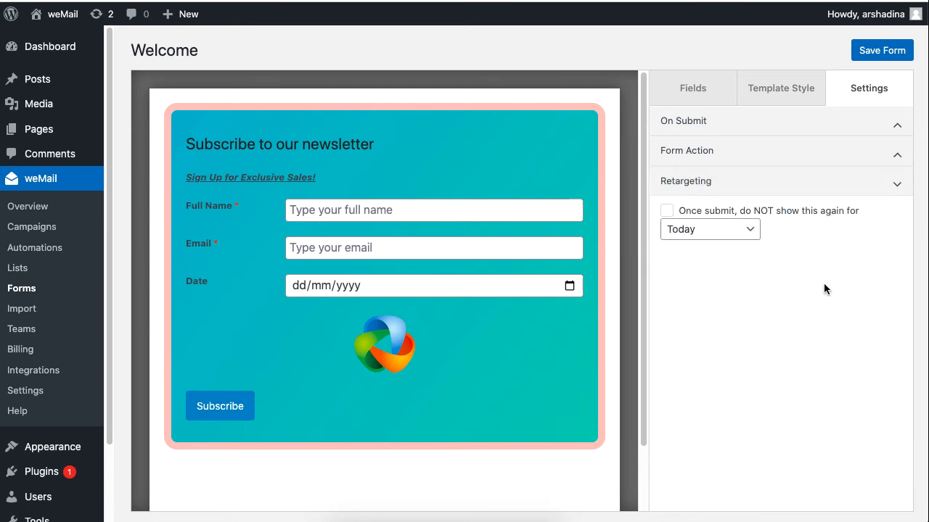
{"action": "left_click", "coordinate": [668, 211]}
{"action": "left_click", "coordinate": [738, 231]}
{"action": "left_click", "coordinate": [738, 241]}
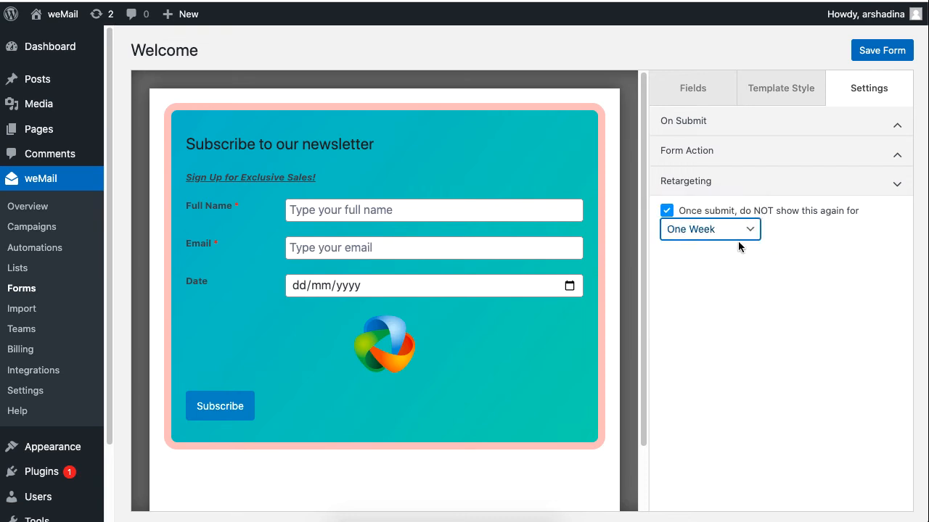
- Save the form and open the site's list of posts
{"action": "left_click", "coordinate": [881, 58]}
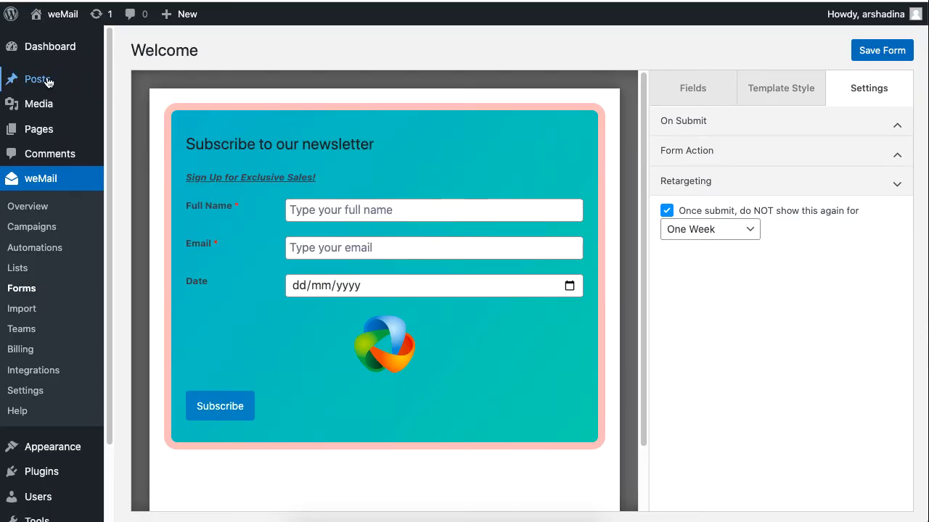
{"action": "left_click", "coordinate": [42, 85]}
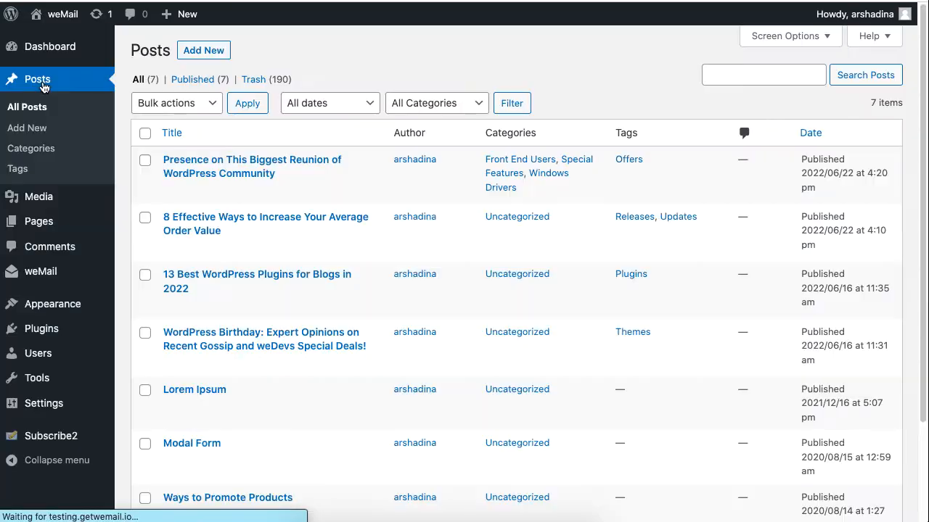